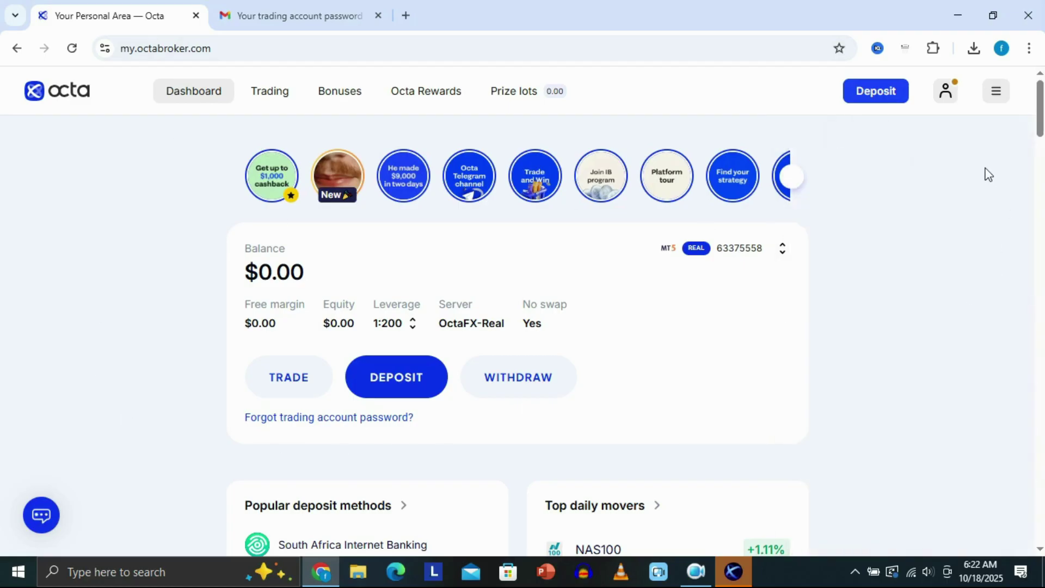
Step: Open Account list under Trading accounts in the Octa Personal Area side menu
click(996, 93)
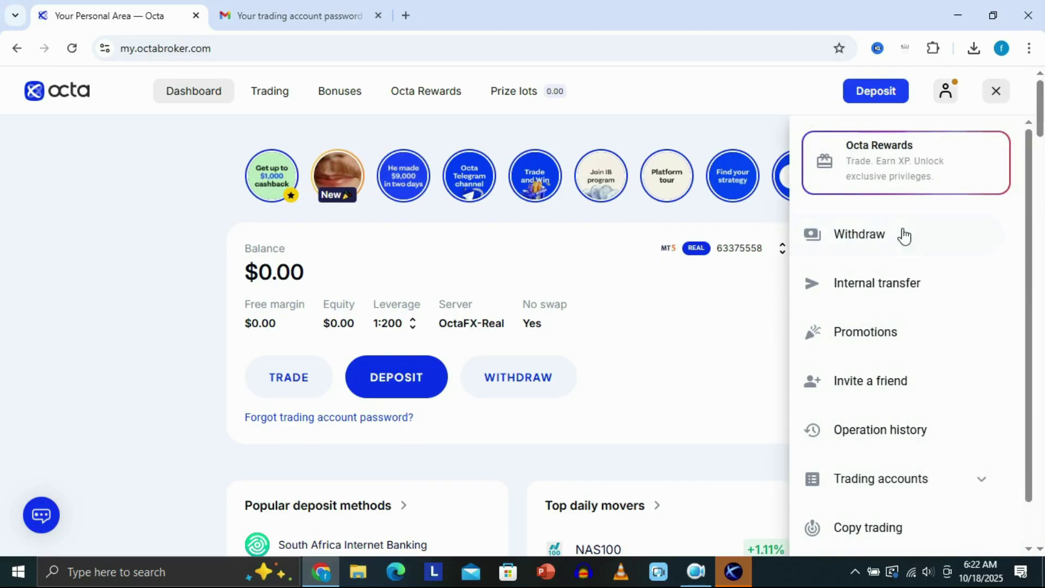
scroll(902, 237, down, 1)
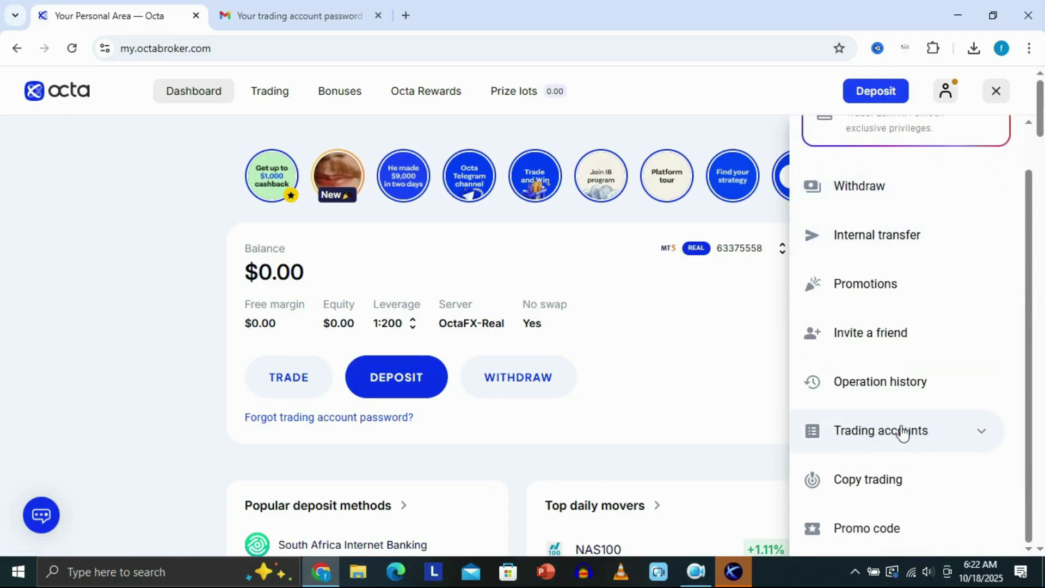
click(902, 433)
scroll(903, 294, down, 4)
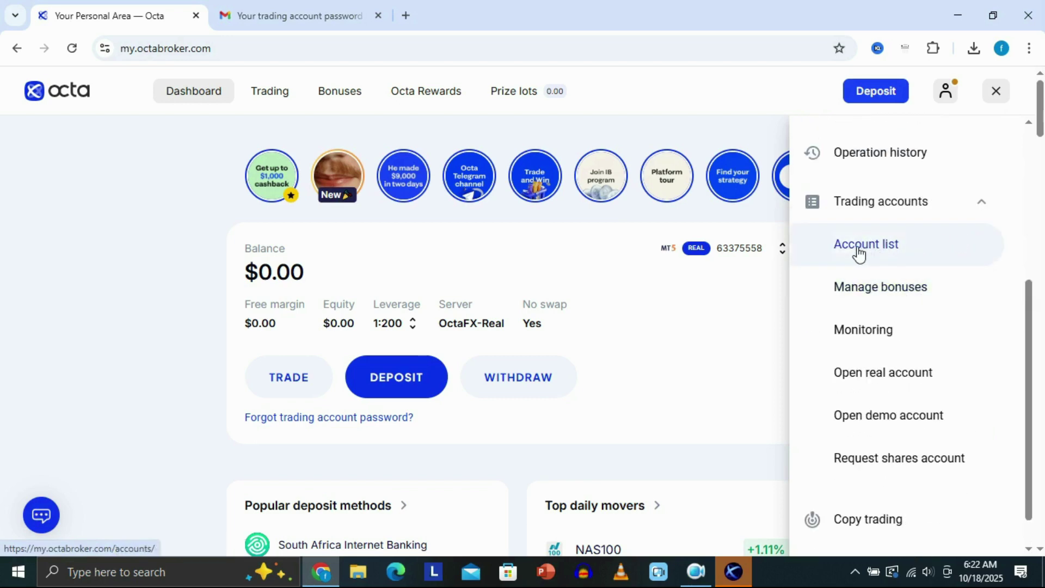
click(881, 250)
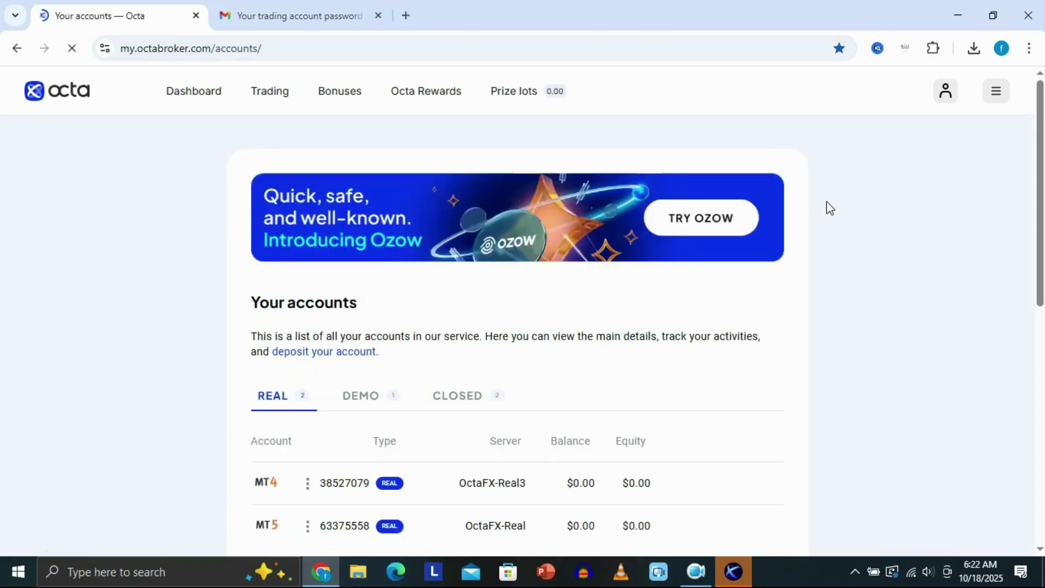
scroll(866, 240, down, 3)
scroll(866, 240, up, 3)
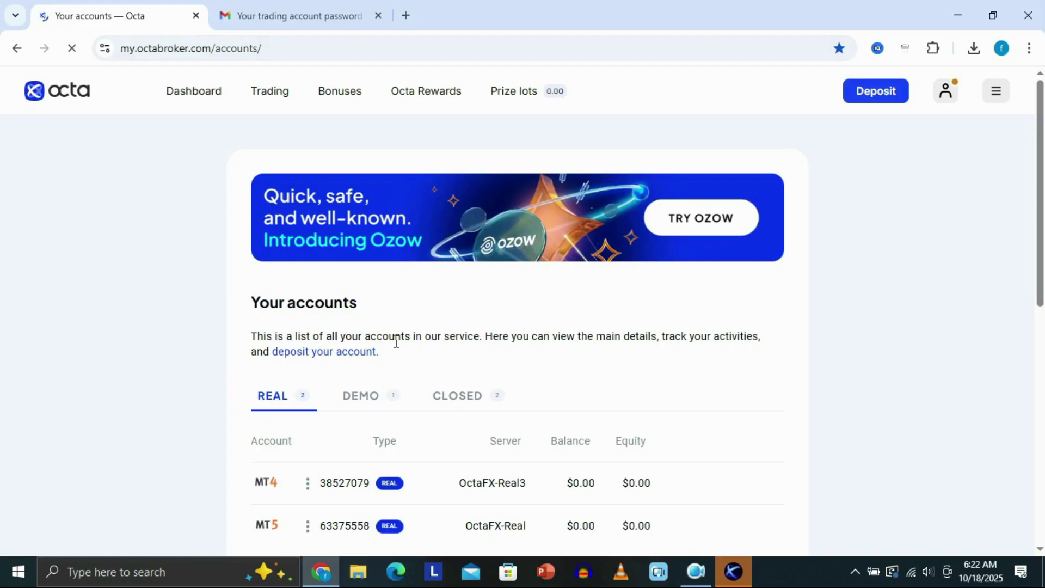
scroll(396, 342, down, 2)
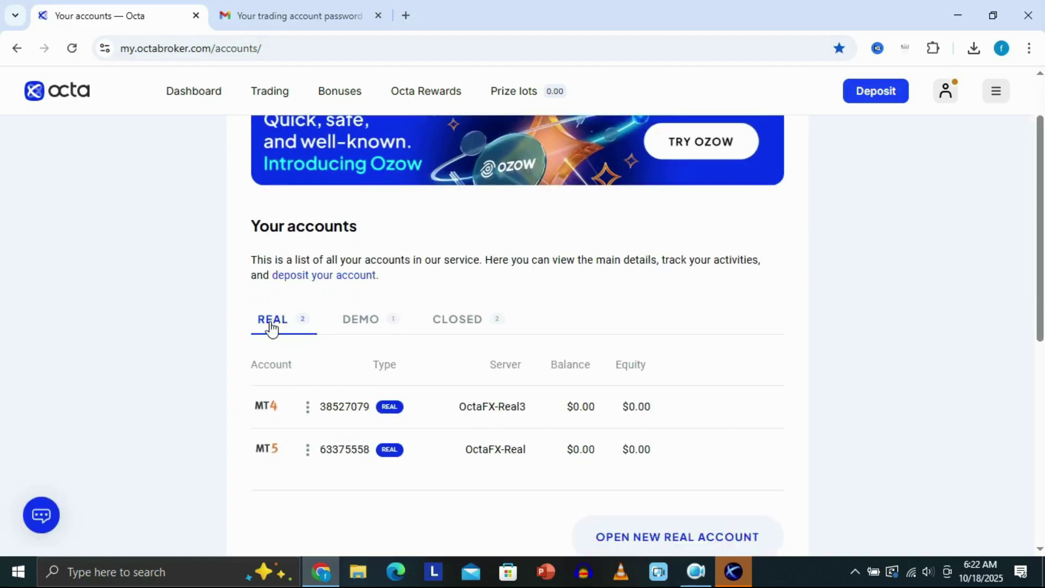
click(359, 320)
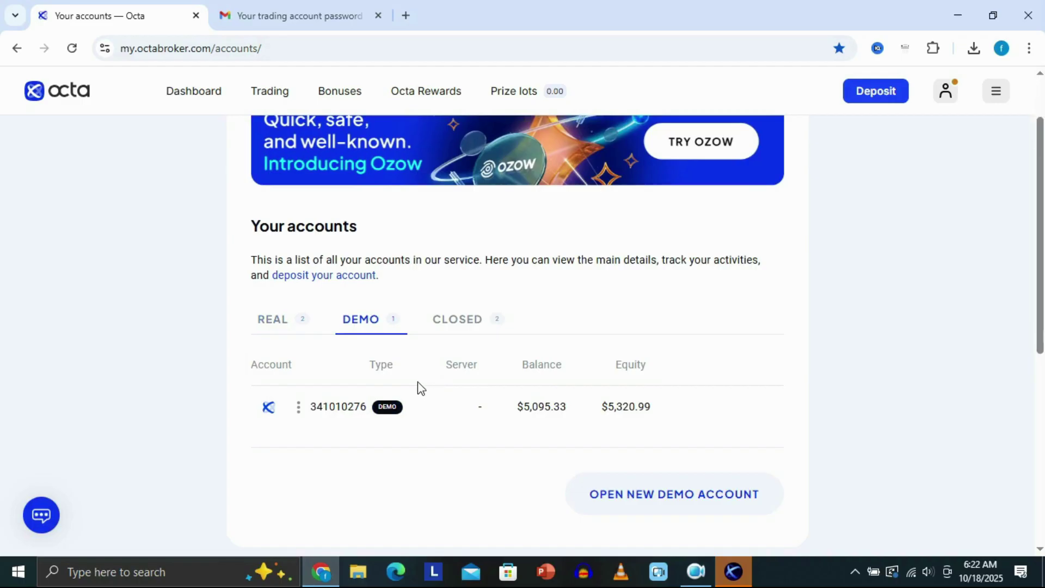
scroll(536, 288, down, 2)
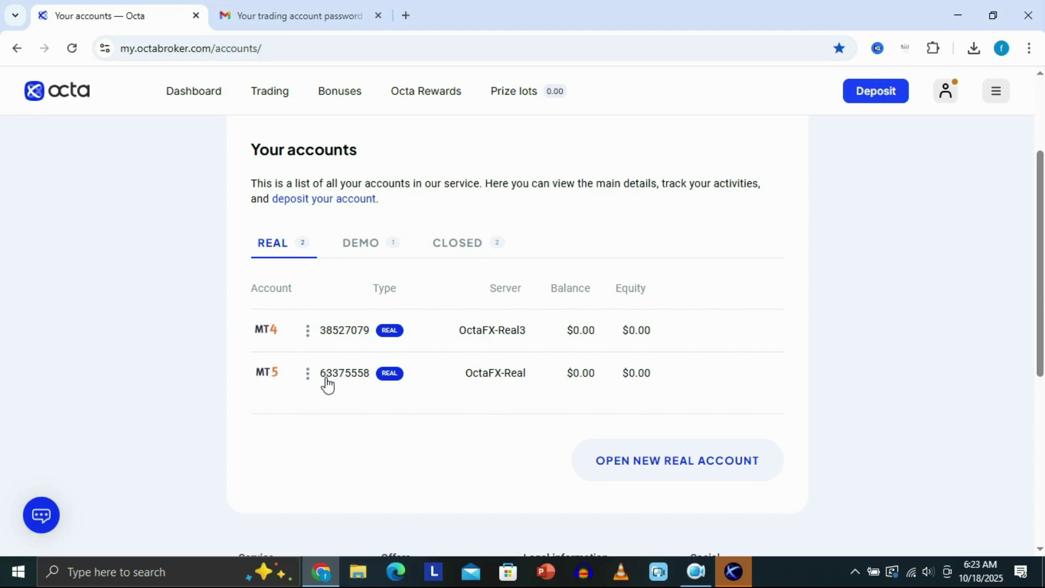
drag(321, 375, 361, 379)
triple_click(444, 379)
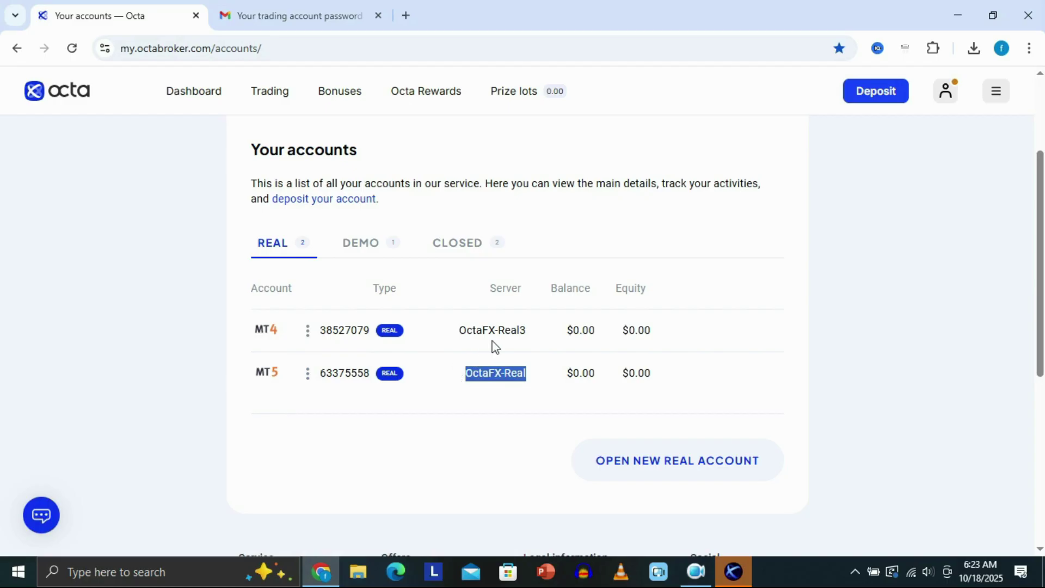
drag(490, 290, 522, 289)
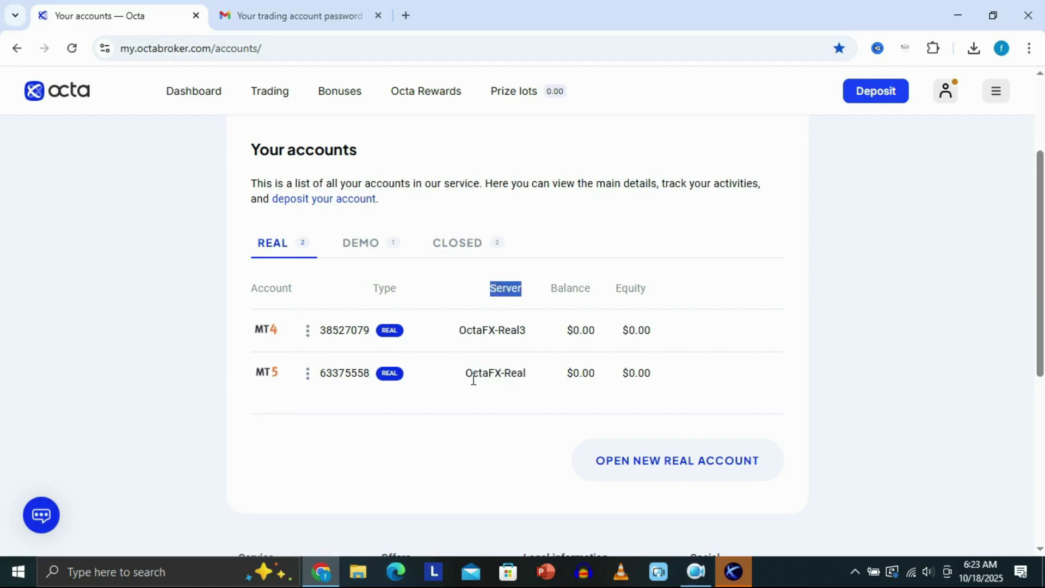
click(844, 314)
Step: Search Google for 'octafx' in a new tab and open the 'Trading platform, OctaTrader' result
click(406, 15)
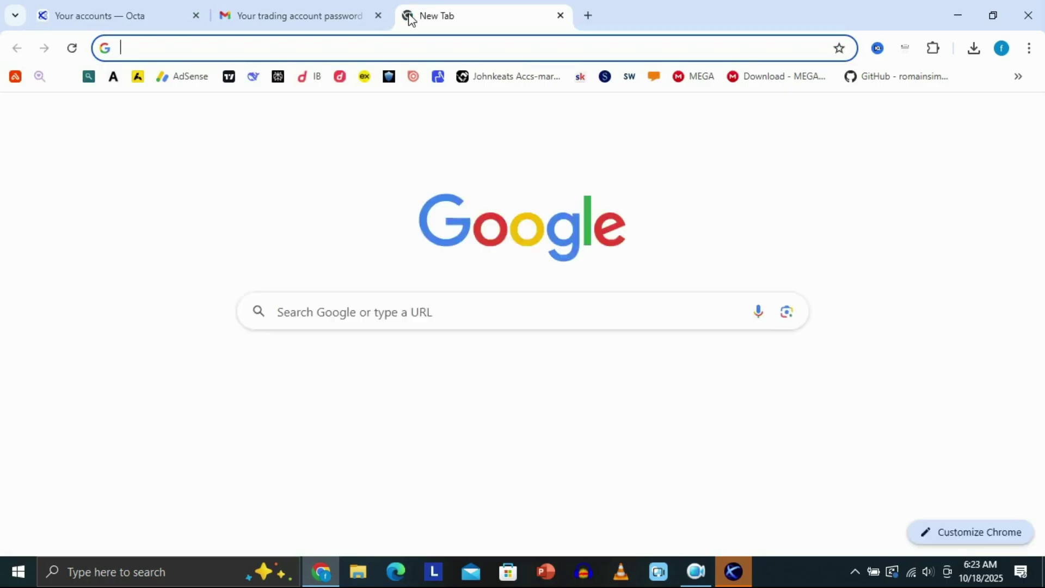
text(oct)
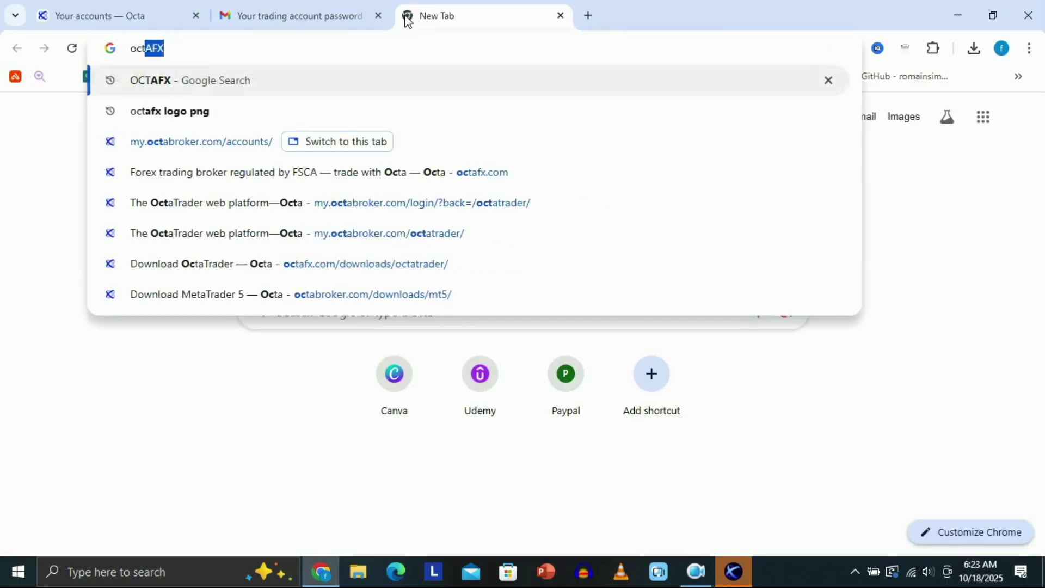
text(afx)
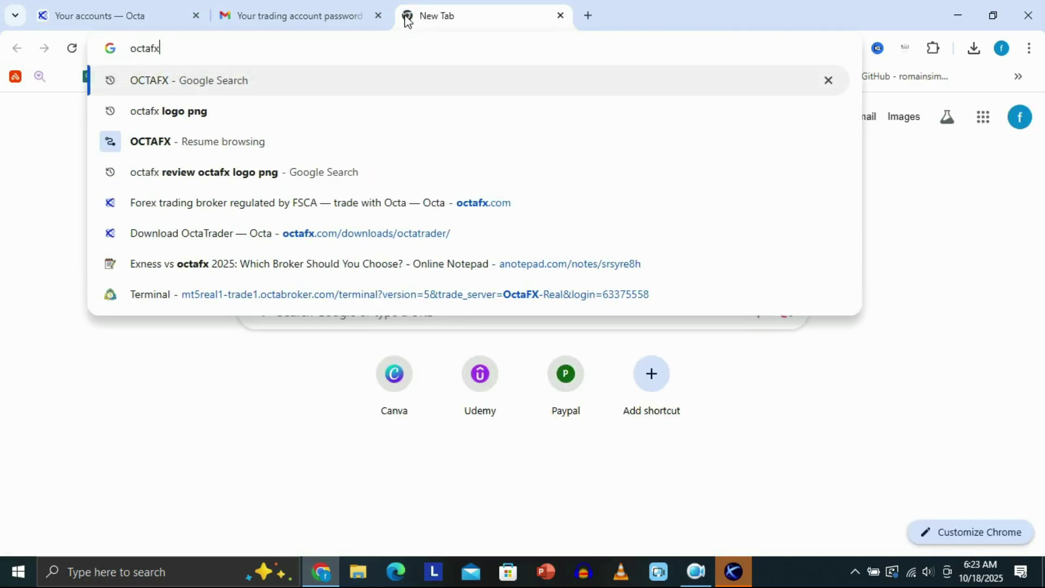
key(Return)
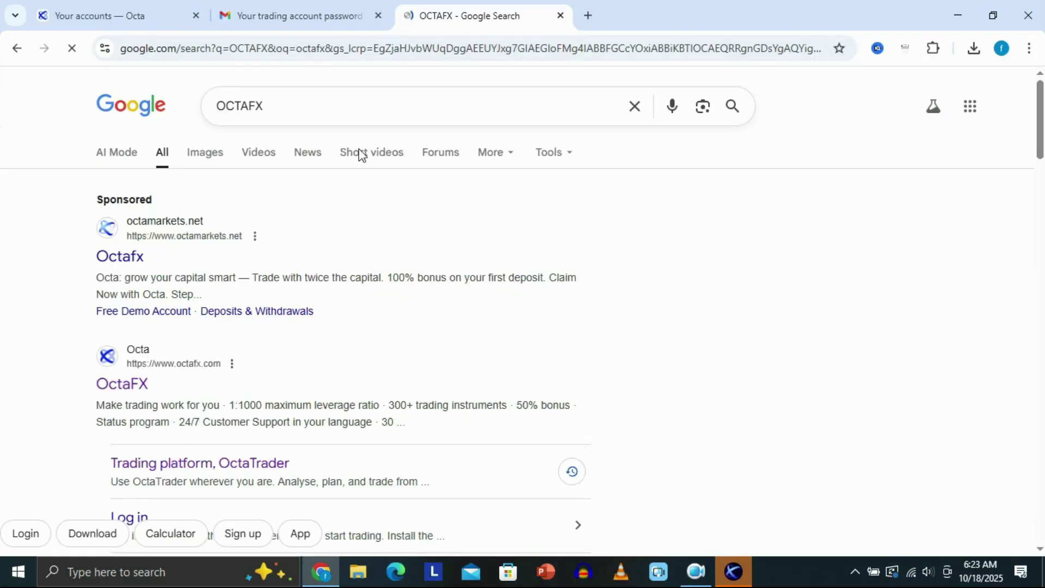
scroll(220, 299, down, 3)
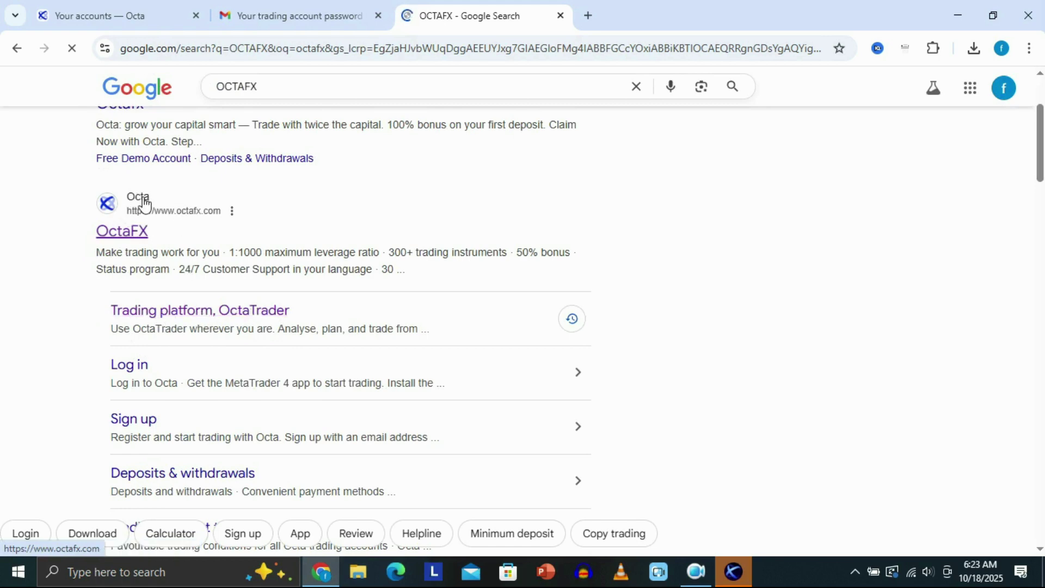
click(234, 314)
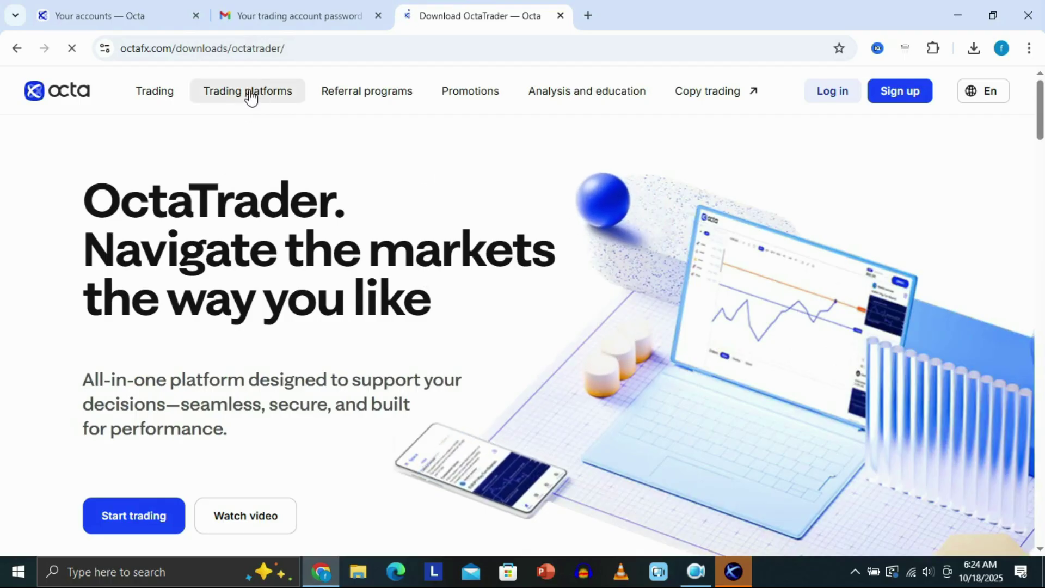
Step: Download the MetaTrader 5 Windows installer octafx5setup (1).exe and confirm it finished
mouse_move(266, 96)
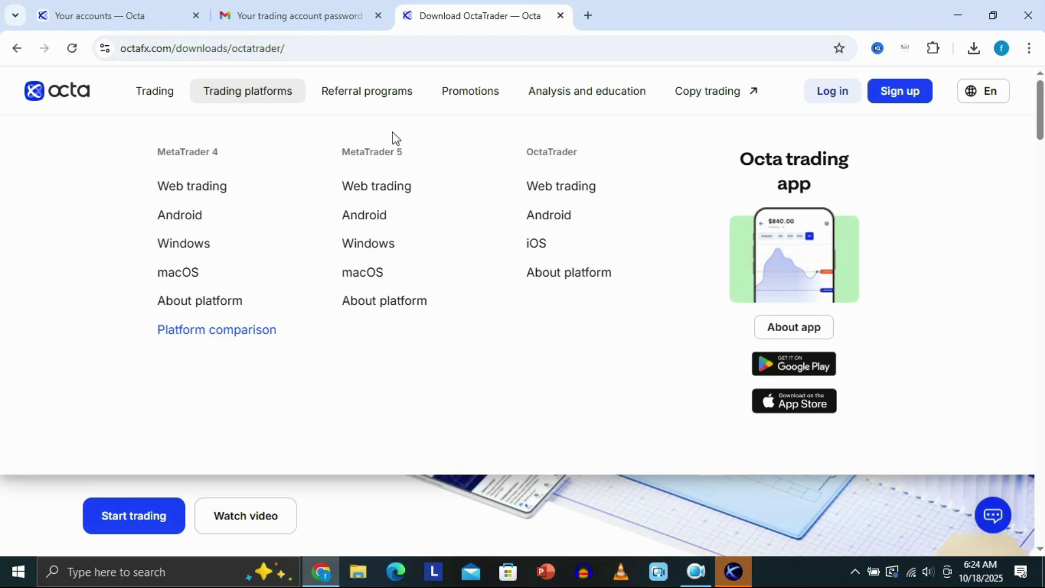
click(370, 246)
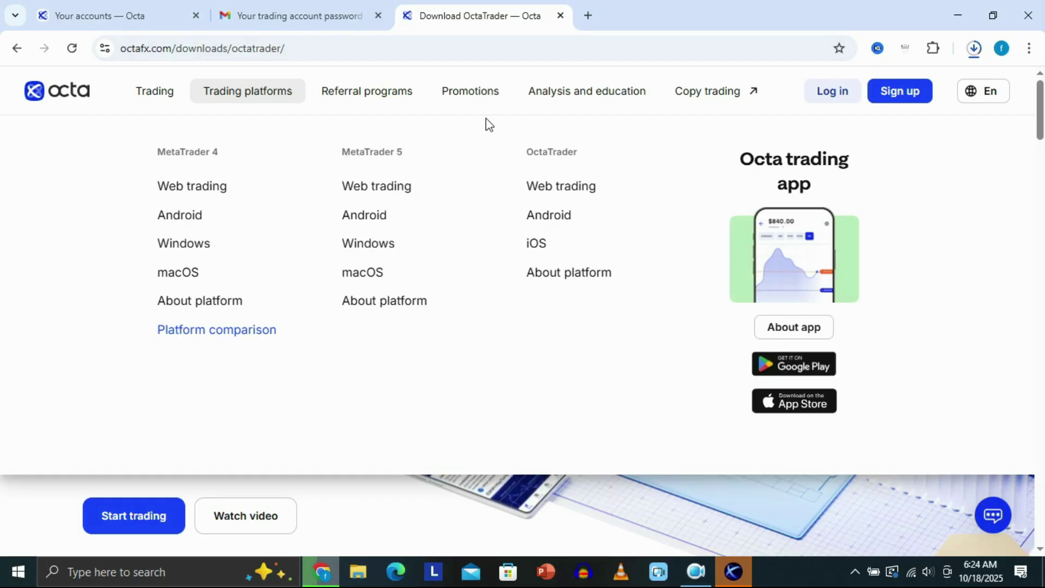
click(974, 50)
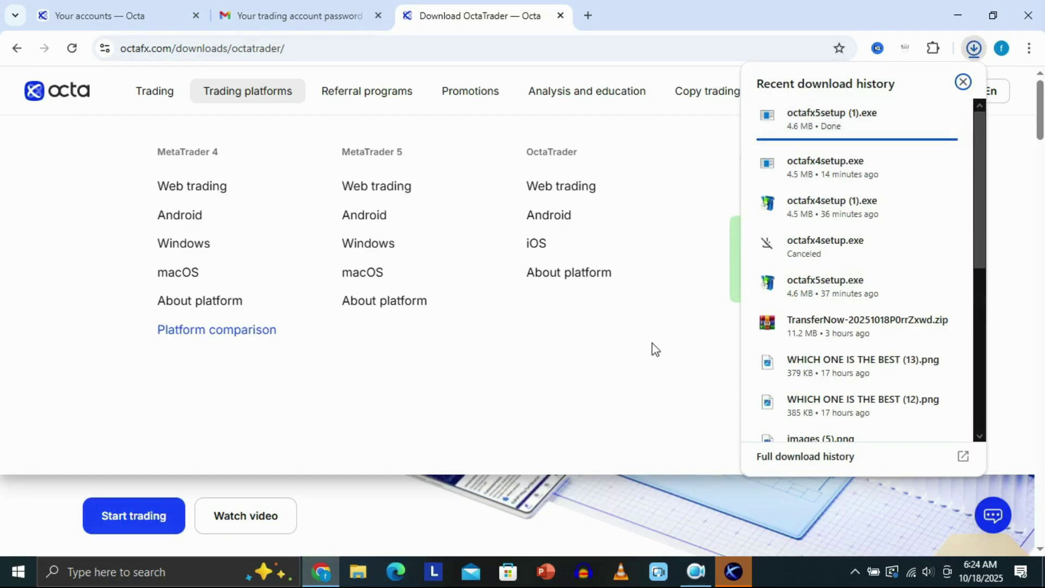
click(686, 381)
click(733, 572)
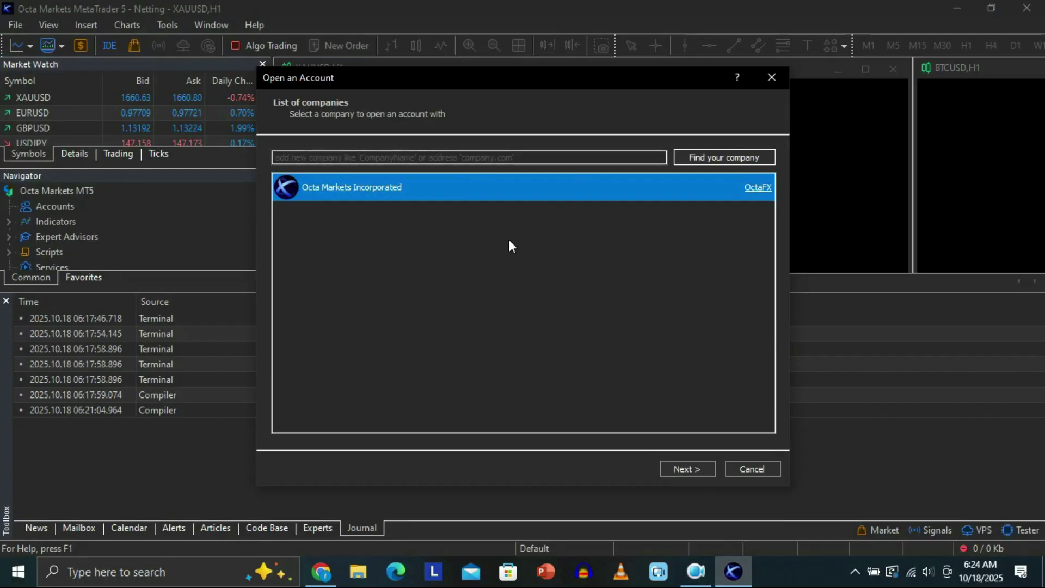
Step: Keep Octa Markets Incorporated as the broker and continue to the next wizard page
drag(466, 82, 440, 81)
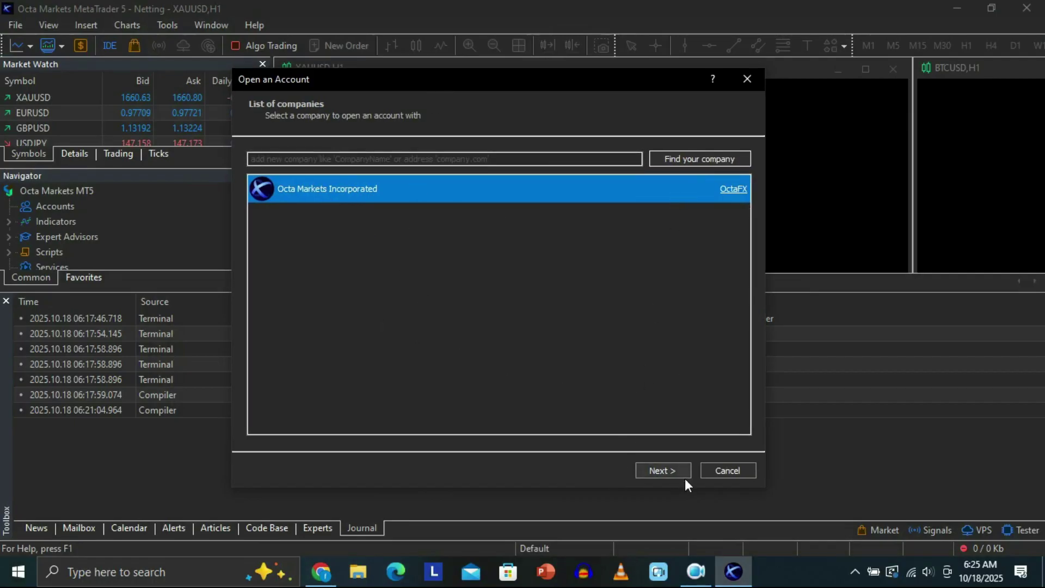
mouse_move(550, 90)
mouse_down()
mouse_move(519, 84)
mouse_move(547, 93)
mouse_up()
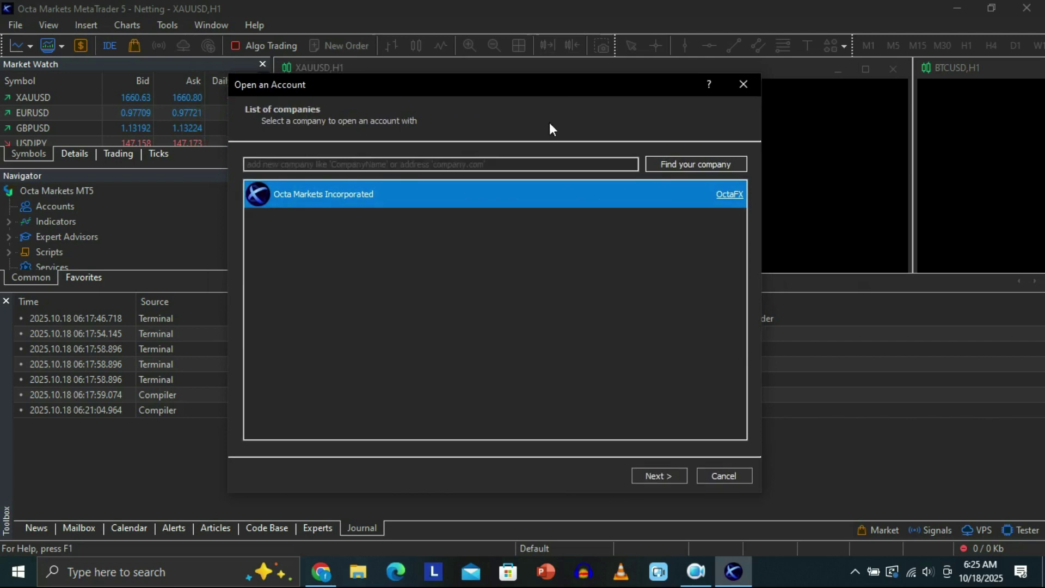
click(656, 472)
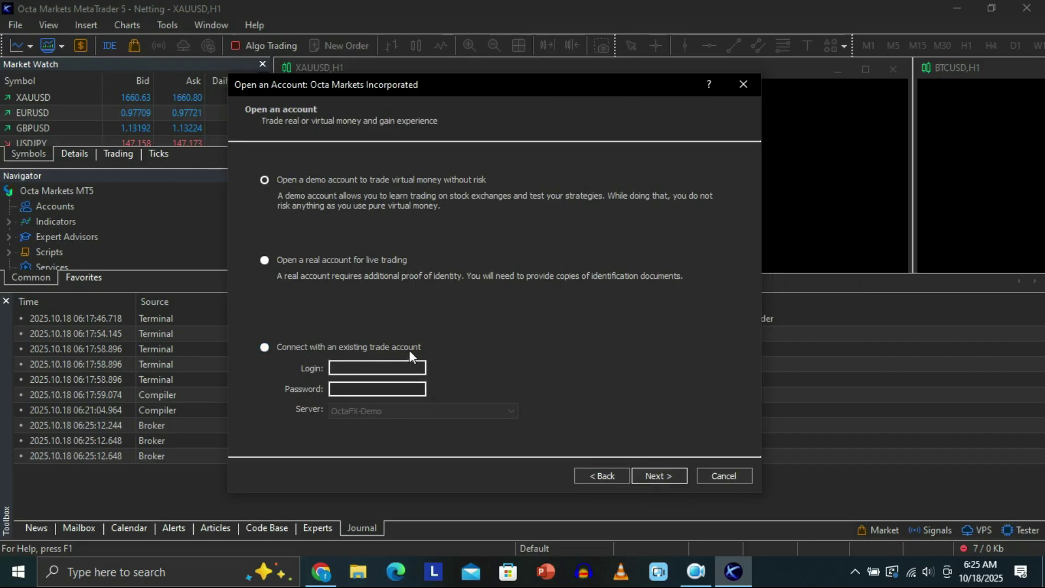
Step: Choose to connect an existing trade account, then check the MT5 account's server on Octa's accounts page
click(264, 348)
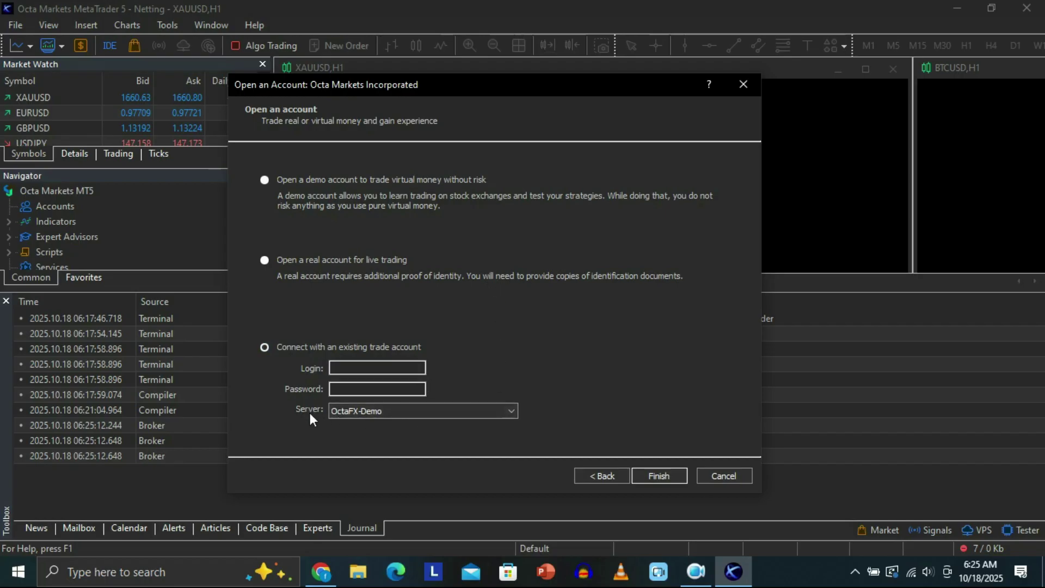
click(506, 408)
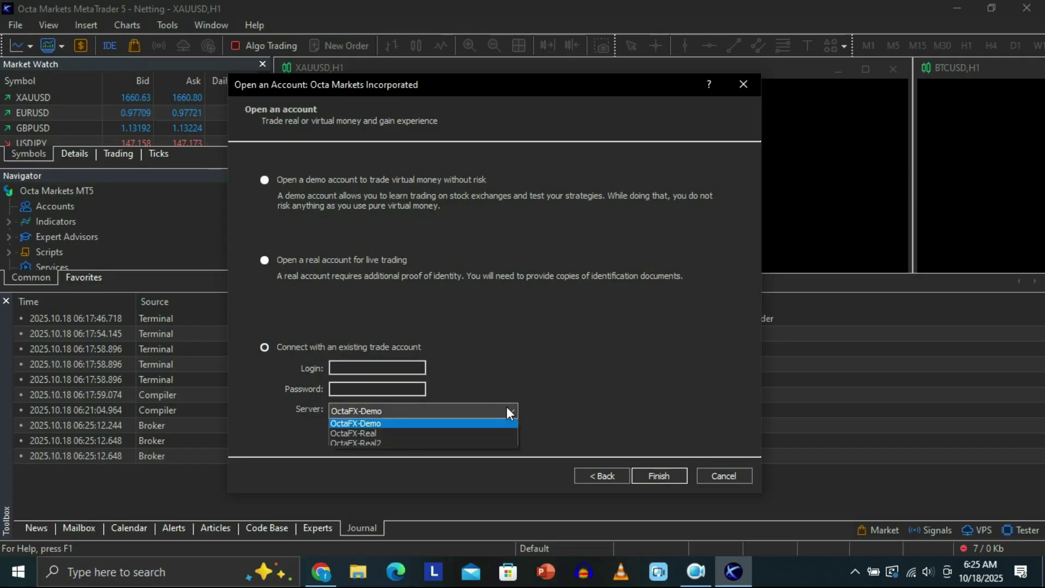
click(552, 360)
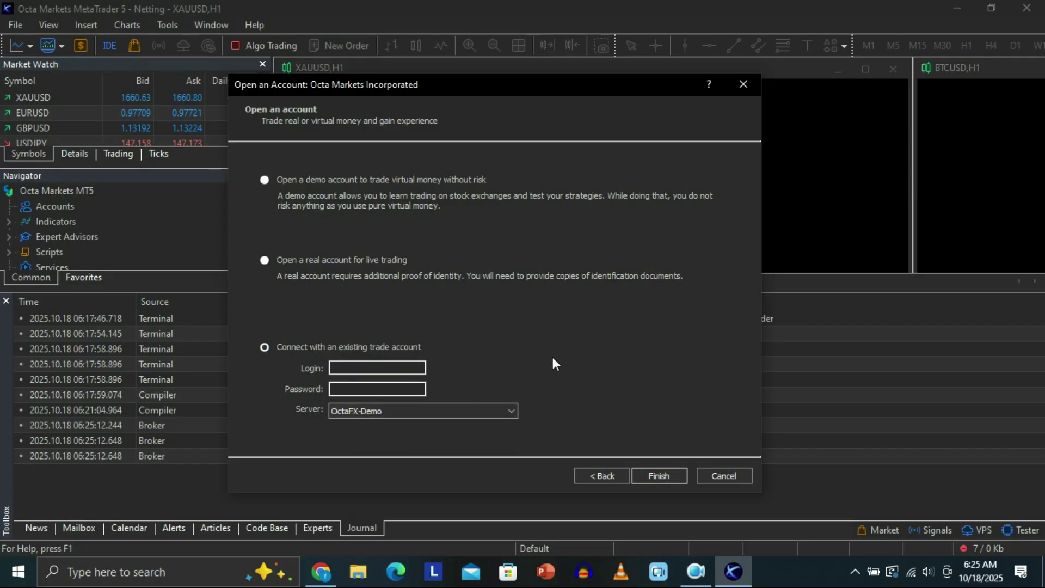
click(322, 574)
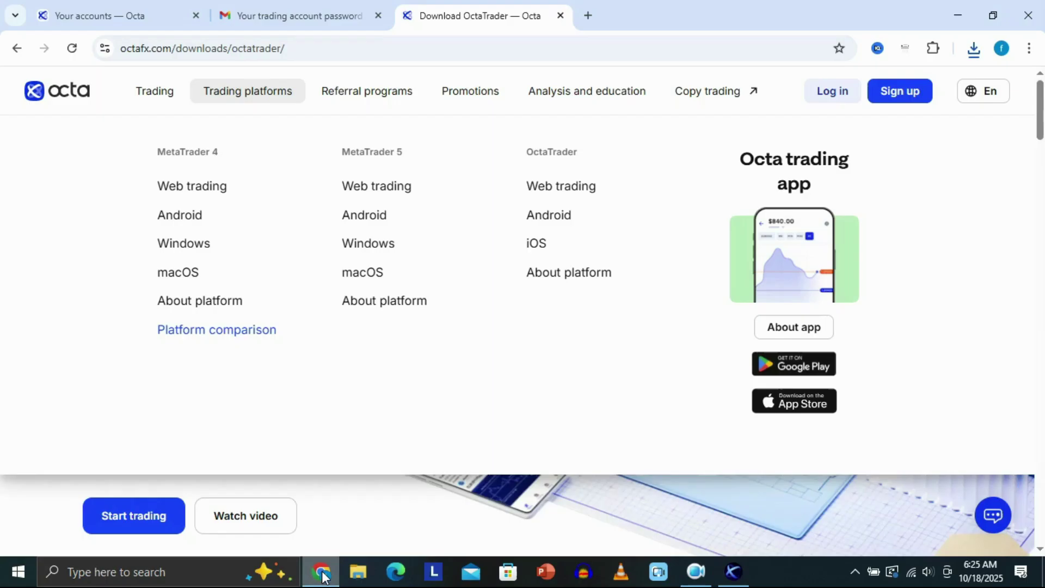
click(123, 13)
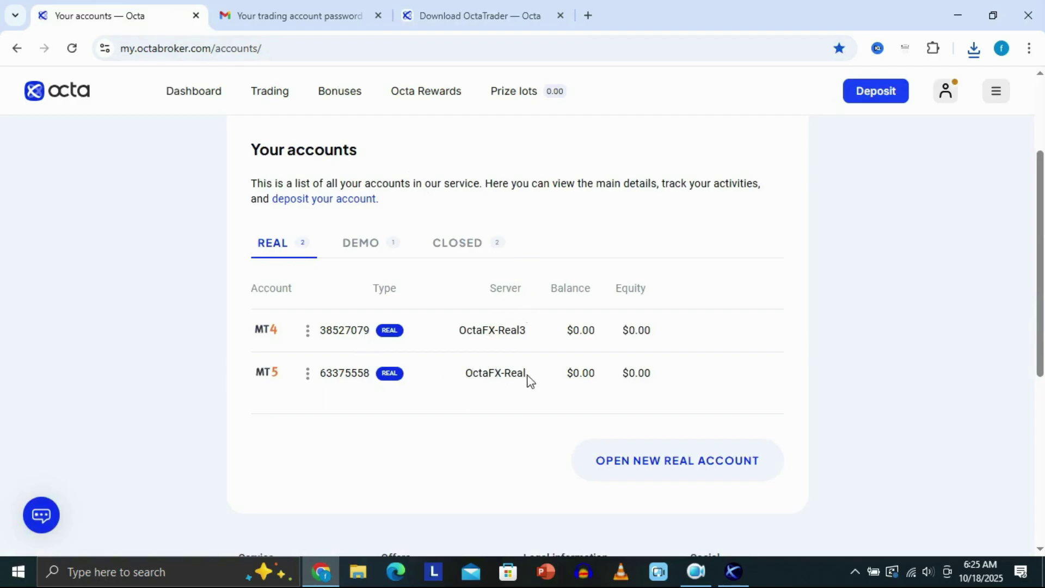
Step: Set the connection server to OctaFX-Real, then return to the Octa accounts page
click(747, 570)
click(513, 411)
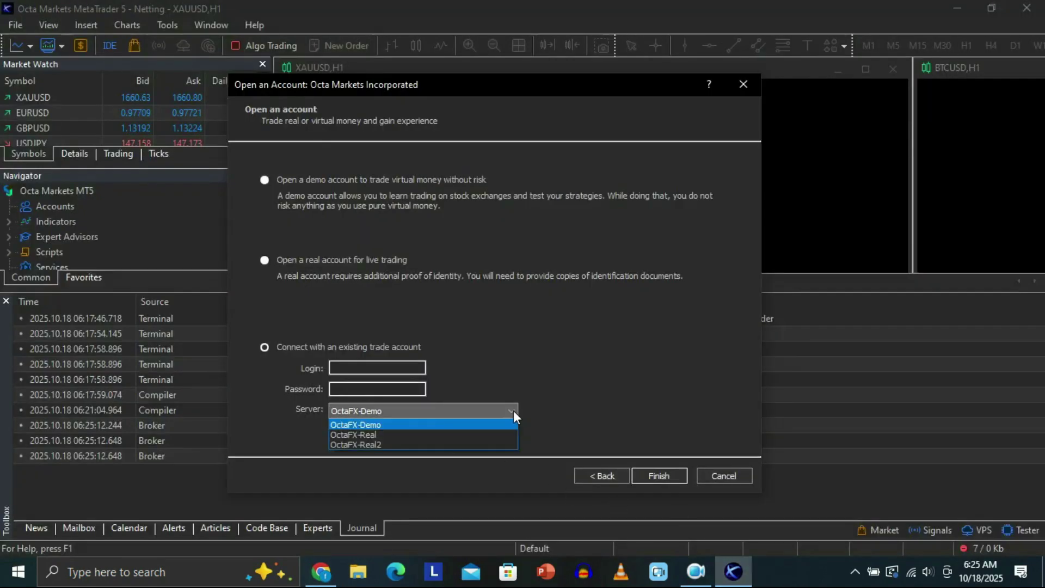
click(357, 435)
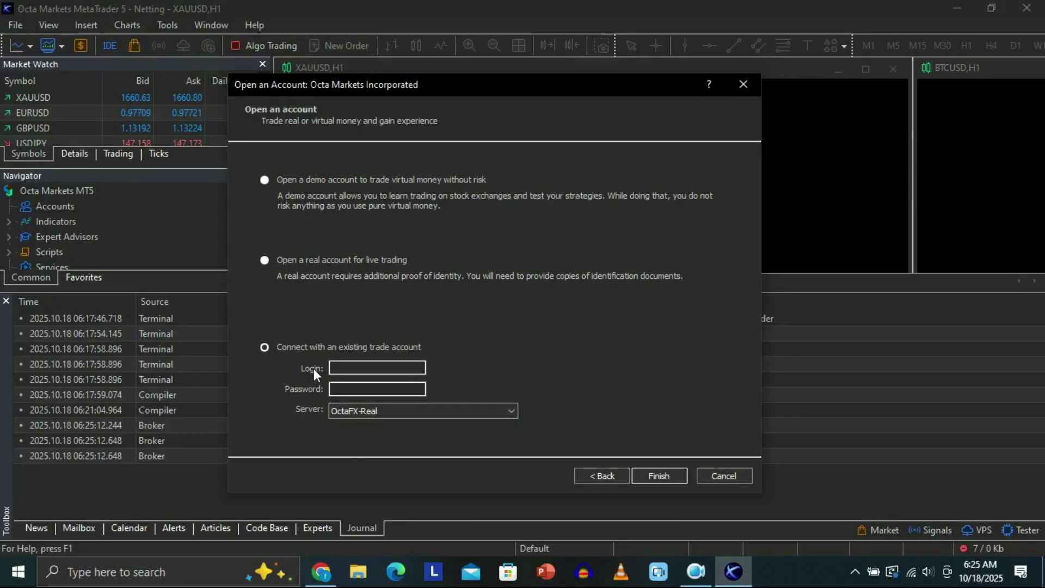
mouse_move(322, 571)
click(321, 500)
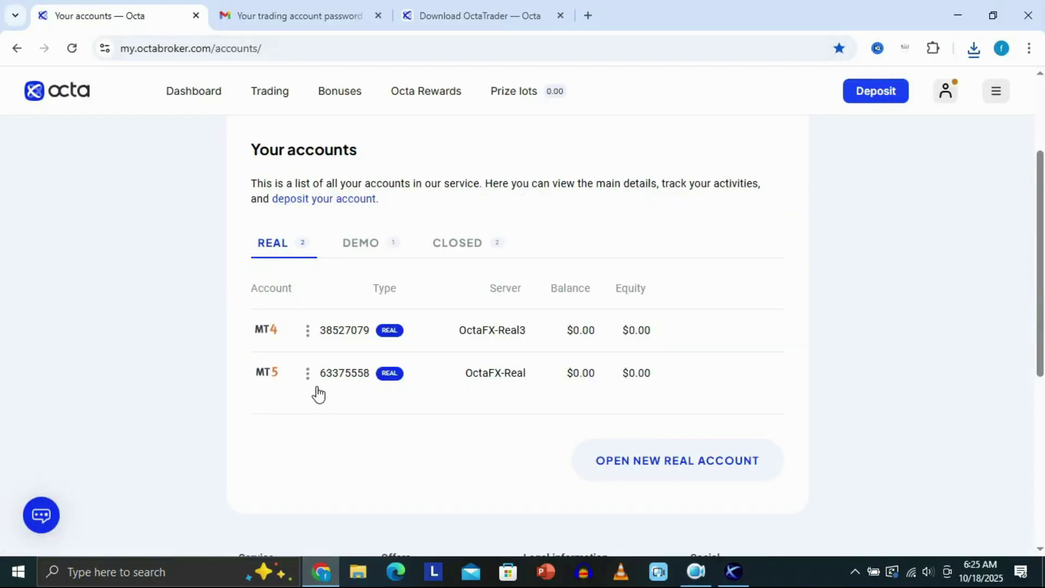
Step: Copy the MT5 real account number from the Octa accounts page
click(330, 375)
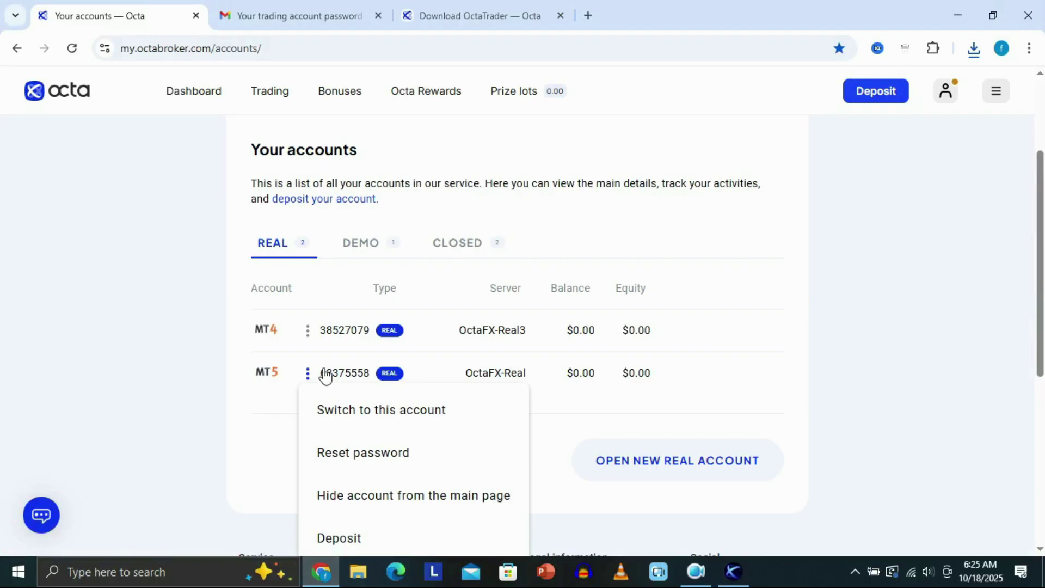
drag(325, 373, 369, 379)
right_click(358, 379)
click(381, 394)
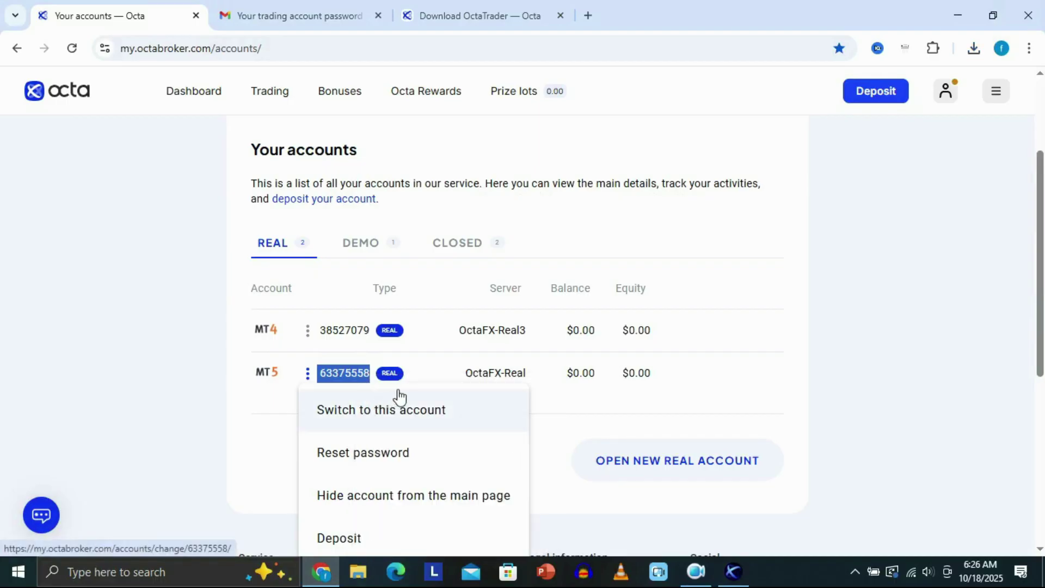
Step: Paste the account number into MetaTrader's Login field, then go back to the browser
click(733, 579)
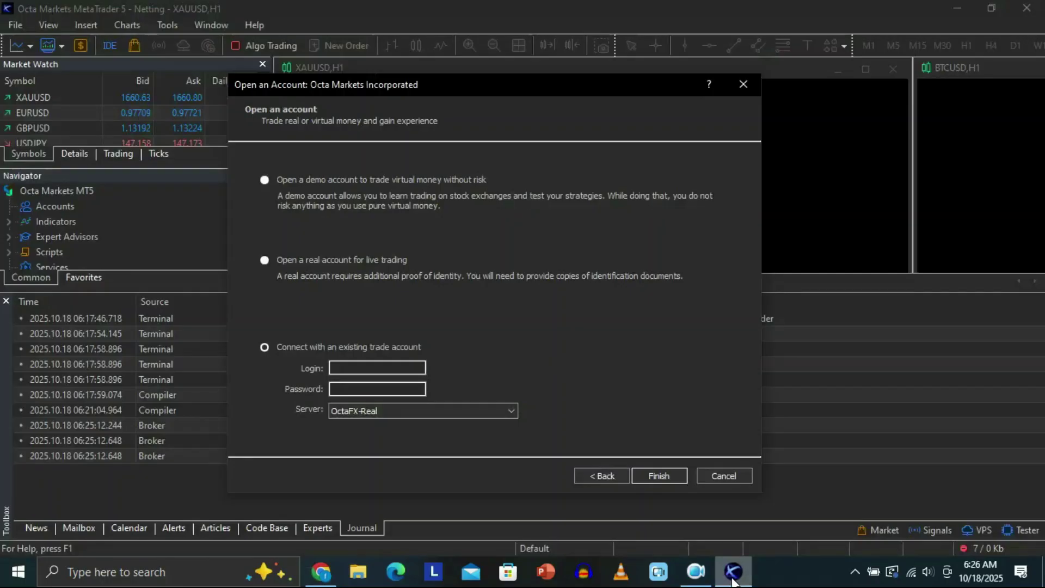
right_click(357, 370)
click(403, 223)
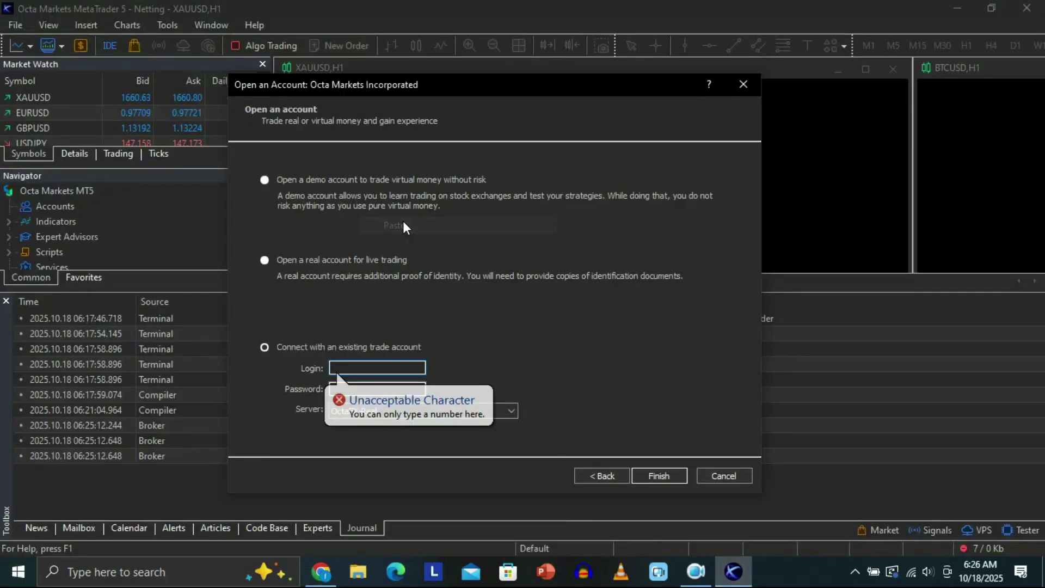
key(ctrl+v)
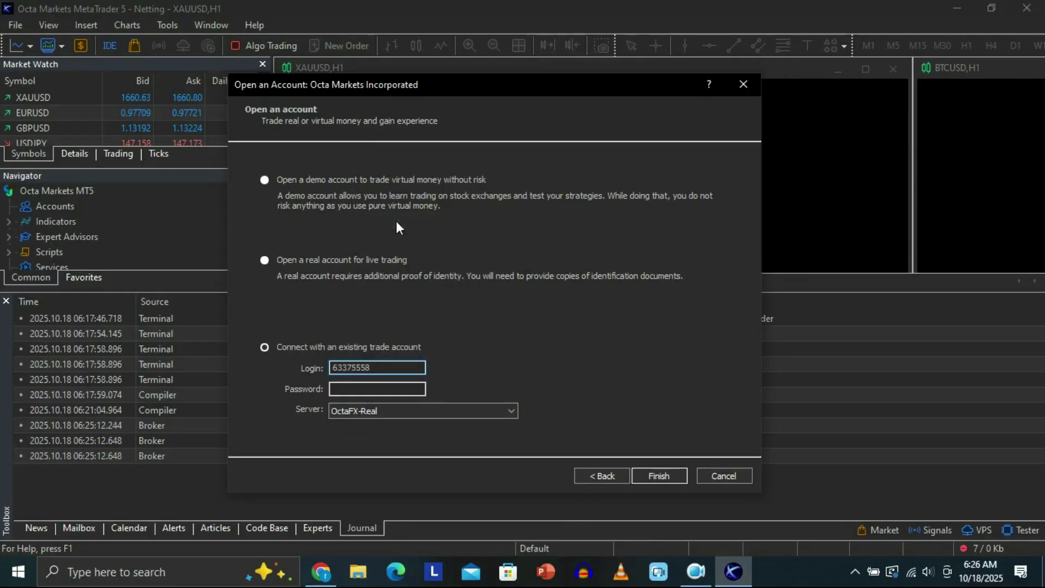
click(347, 390)
key(alt+Tab)
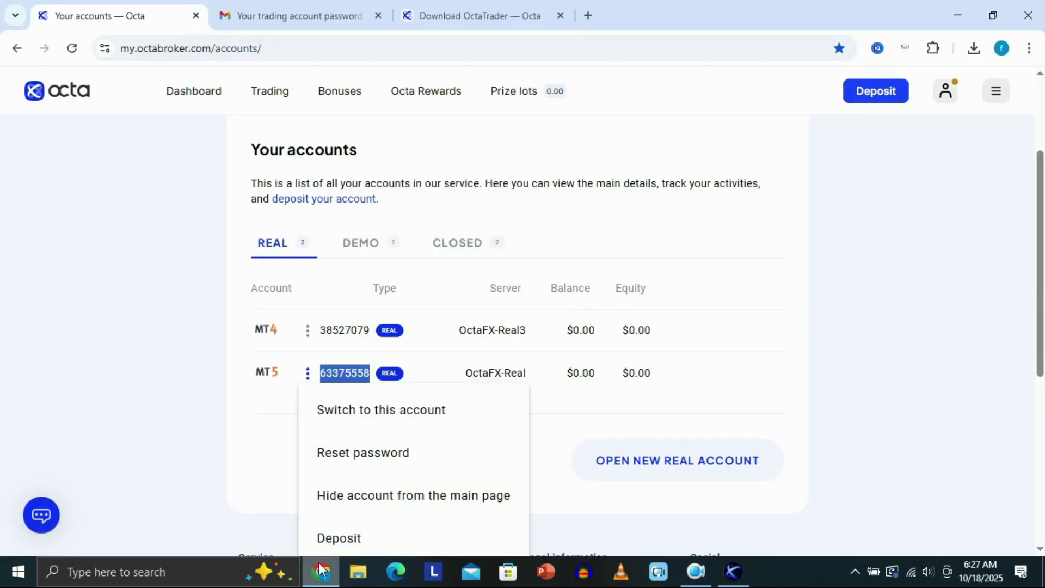
Step: Close the account action list and open Octa's new trading-account password email in Gmail
click(252, 437)
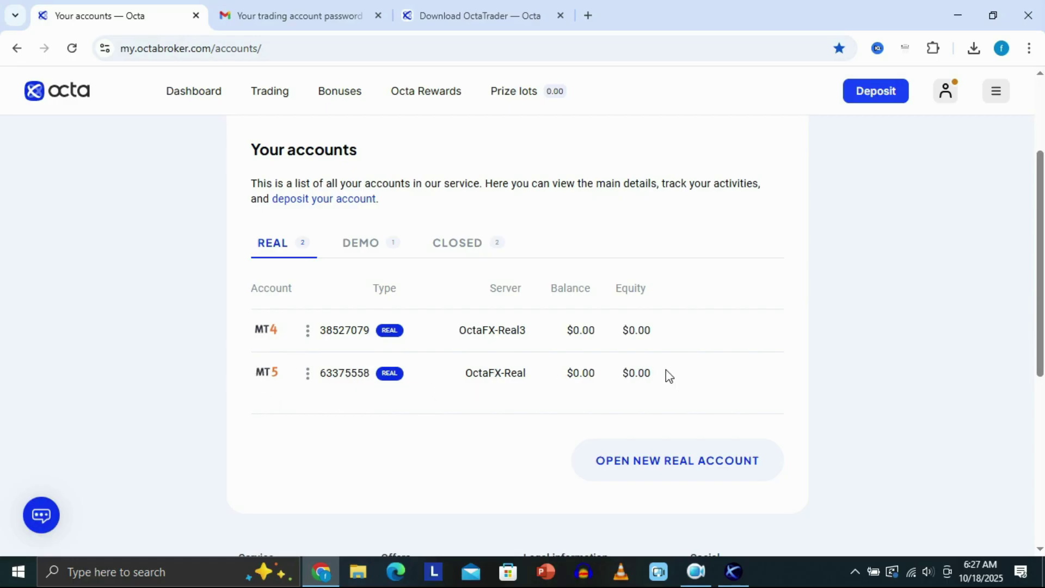
click(322, 28)
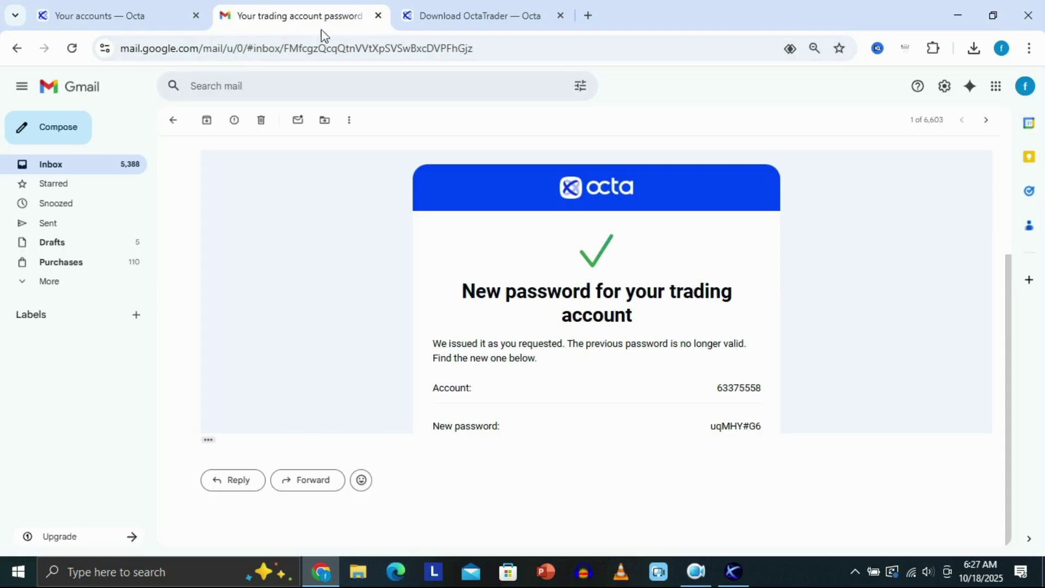
Step: Copy the new trading password from the Octa email and return to MetaTrader 5
drag(709, 427, 762, 429)
right_click(754, 430)
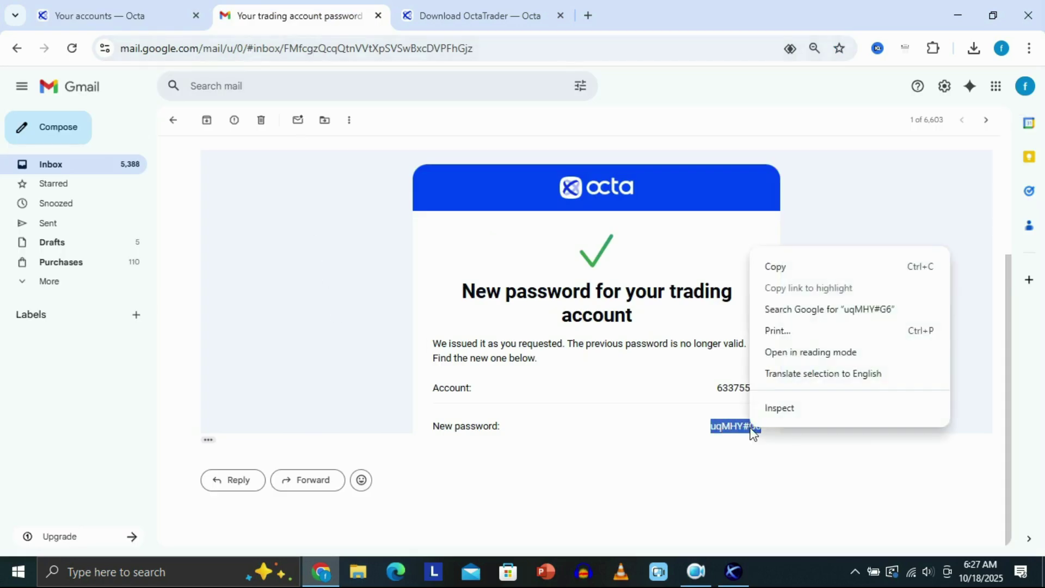
click(783, 266)
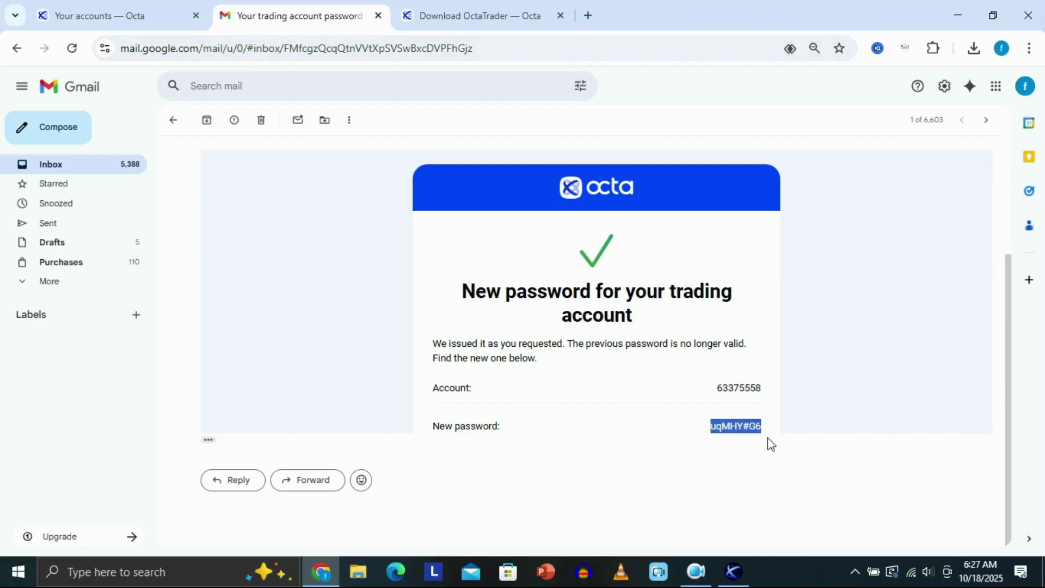
click(733, 573)
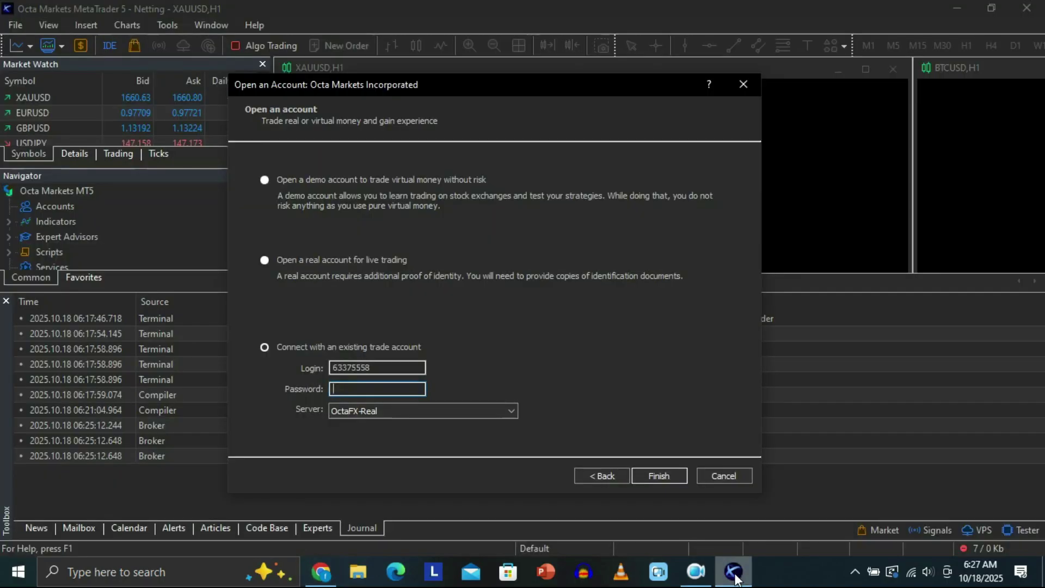
Step: Paste the password, finish connecting to OctaFX-Real, and enlarge charts above the Trade tab's 0.00 USD balance
right_click(350, 389)
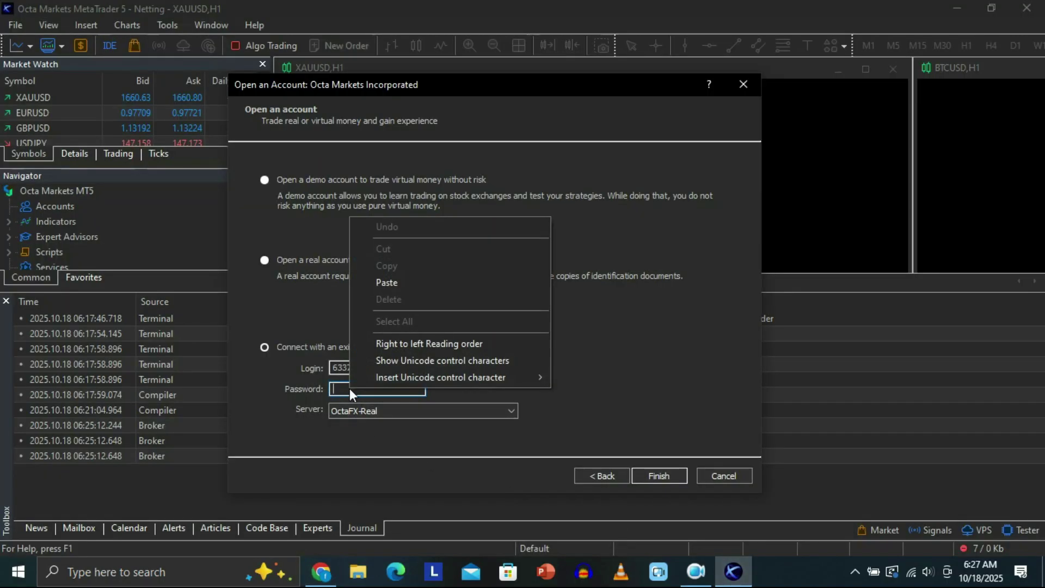
click(377, 279)
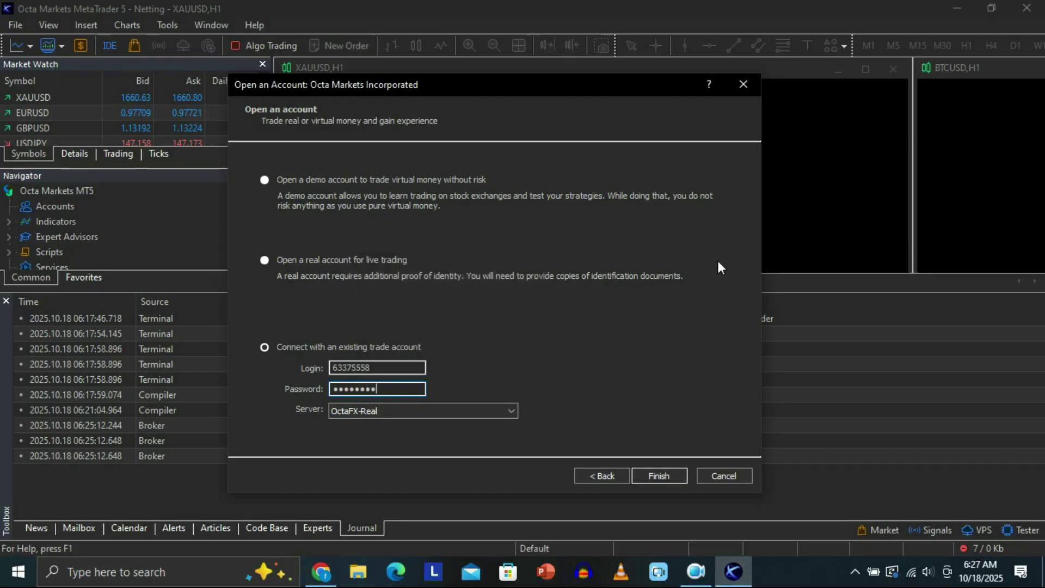
click(659, 476)
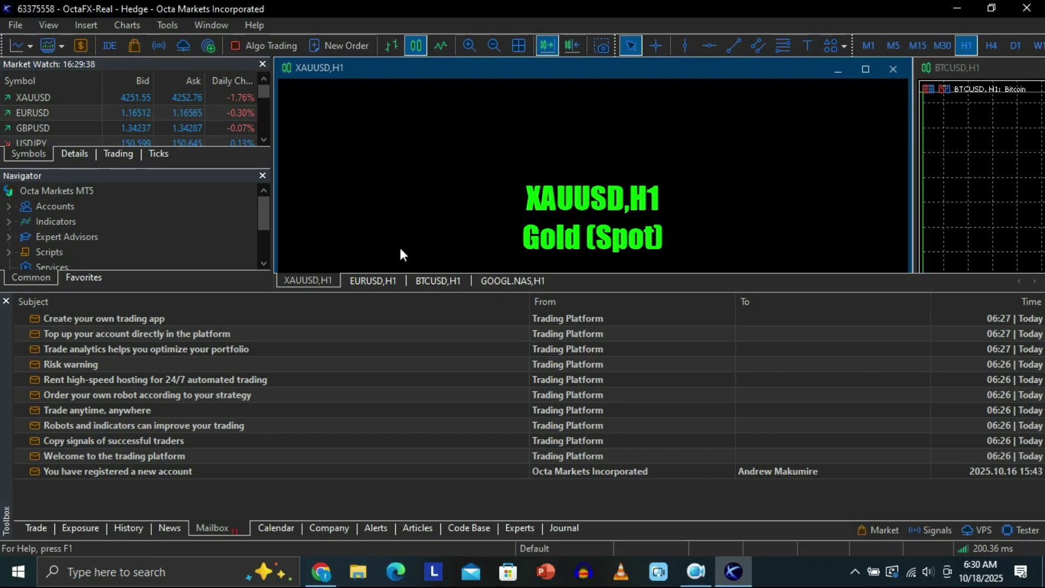
click(34, 526)
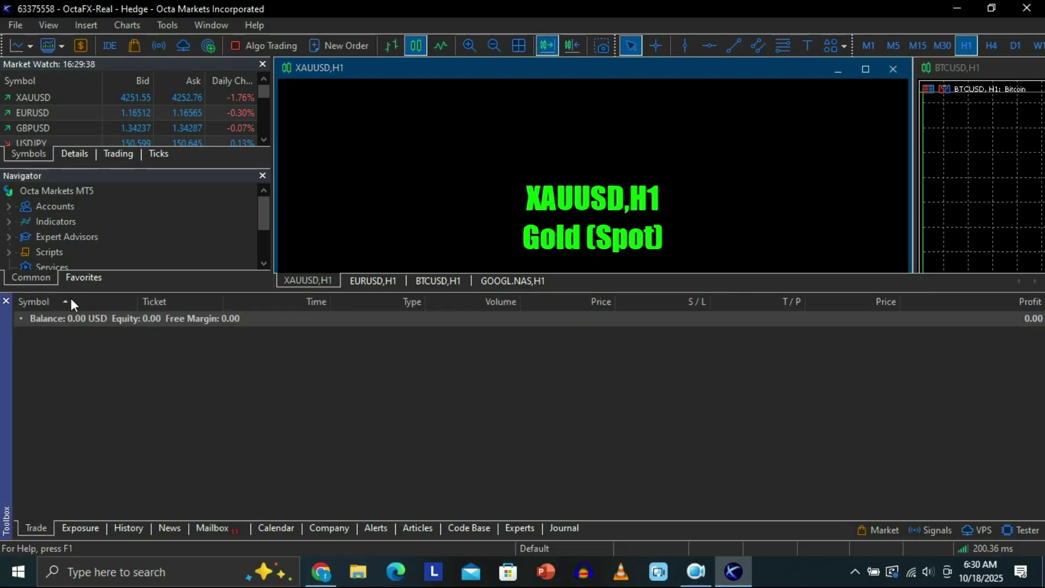
drag(590, 291, 590, 430)
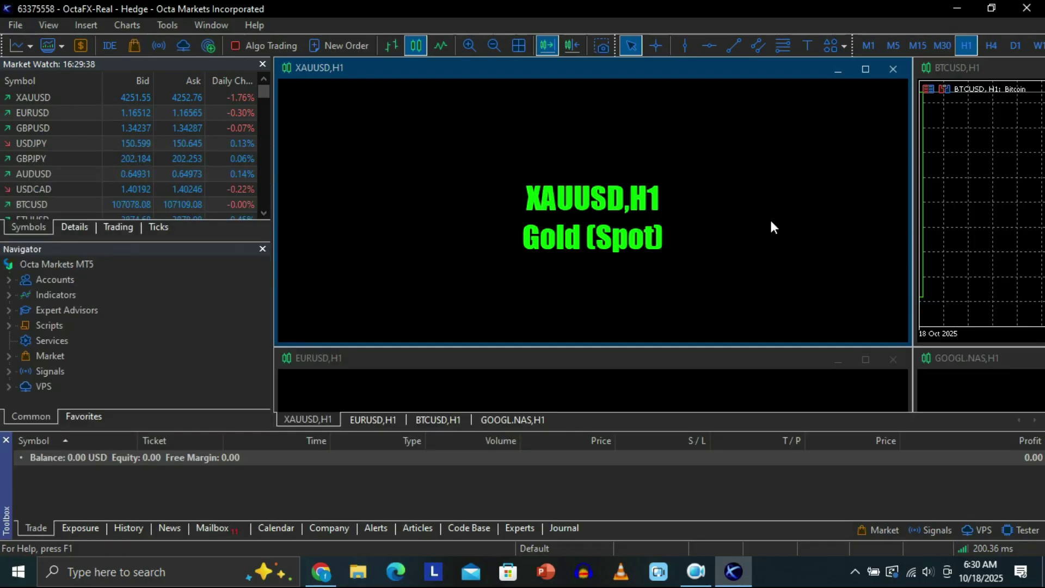